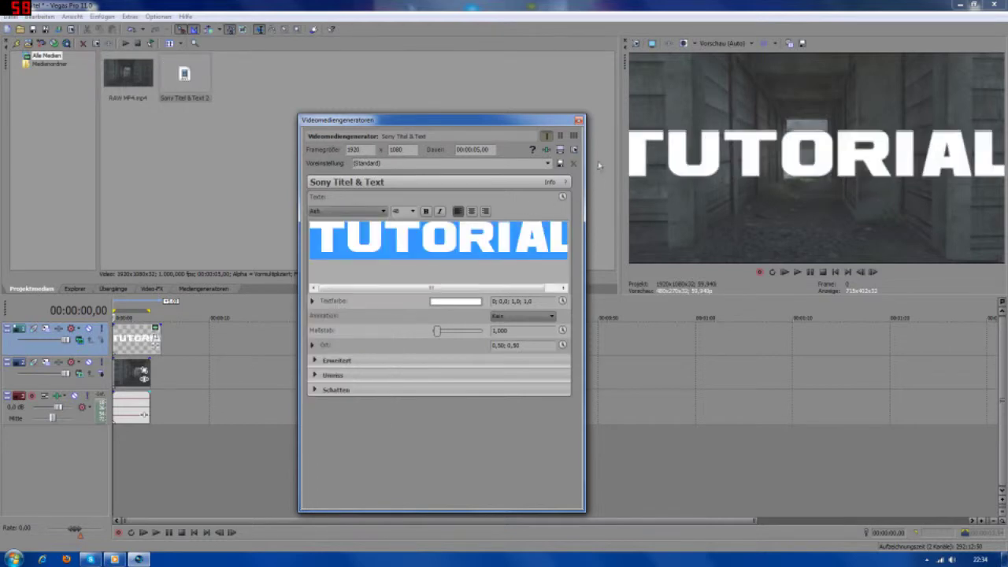
Push the TUTORIAL title track back in 3D space with track motion, to about X 242 and Z 1,075
click(578, 119)
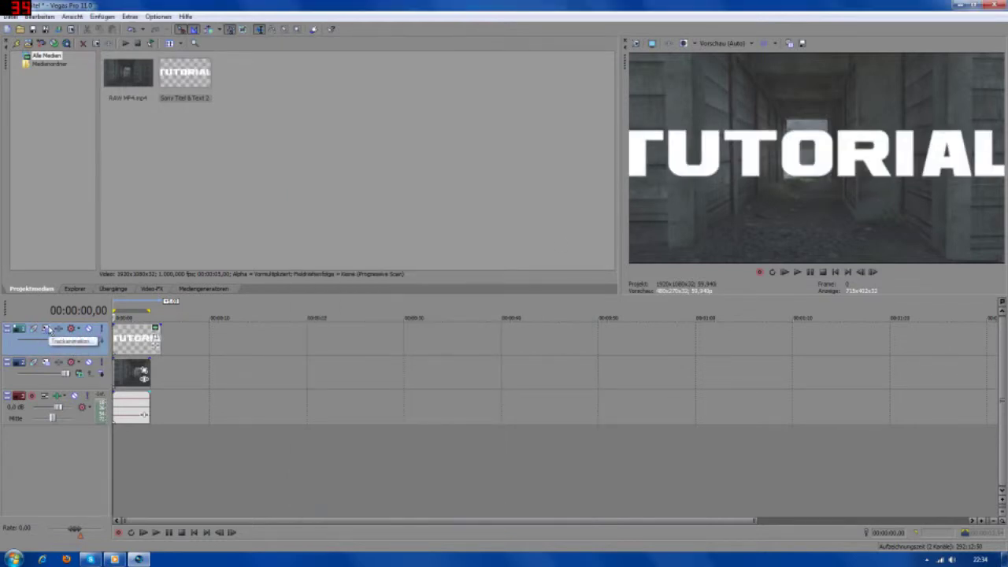
click(46, 328)
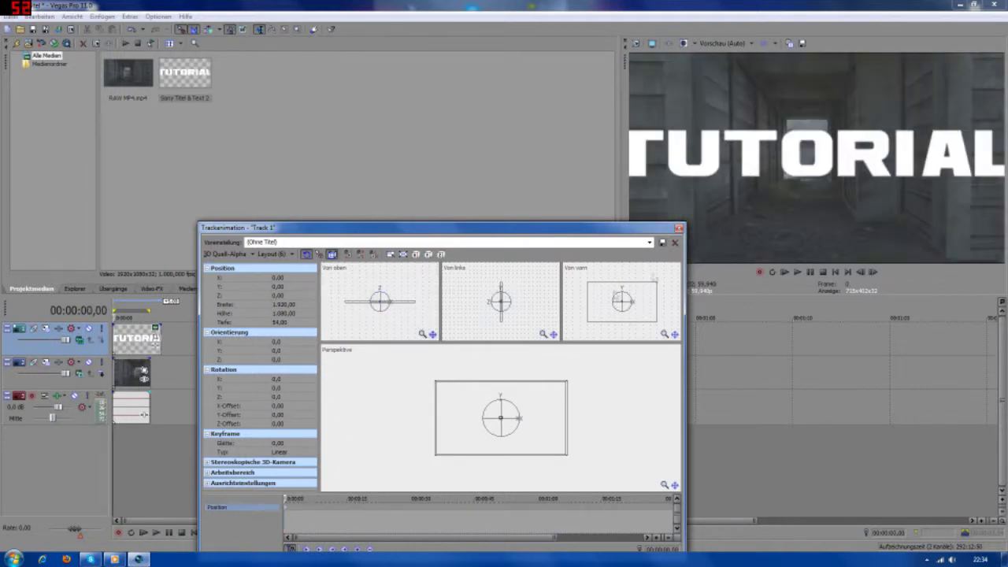
drag(443, 233, 415, 192)
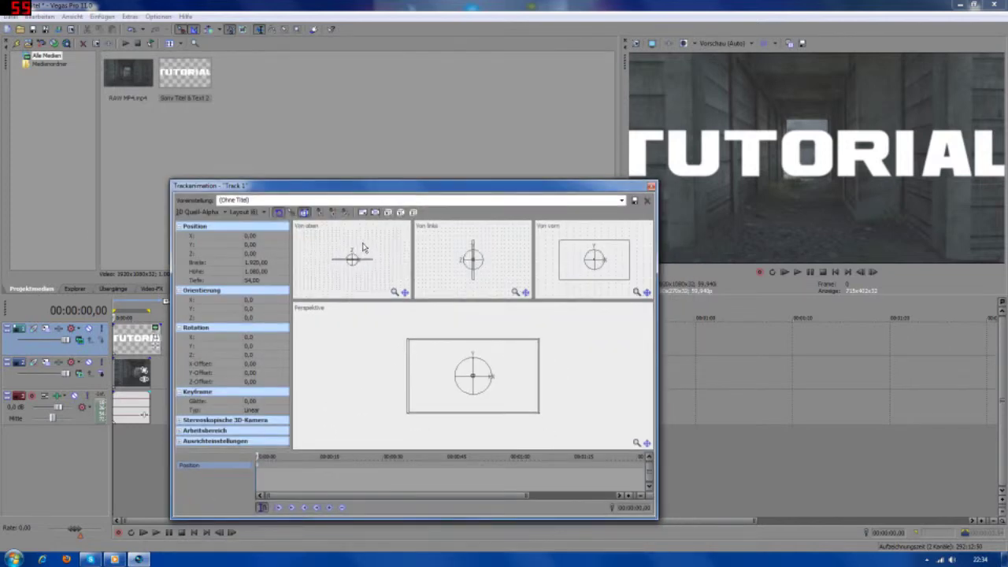
drag(340, 264, 346, 242)
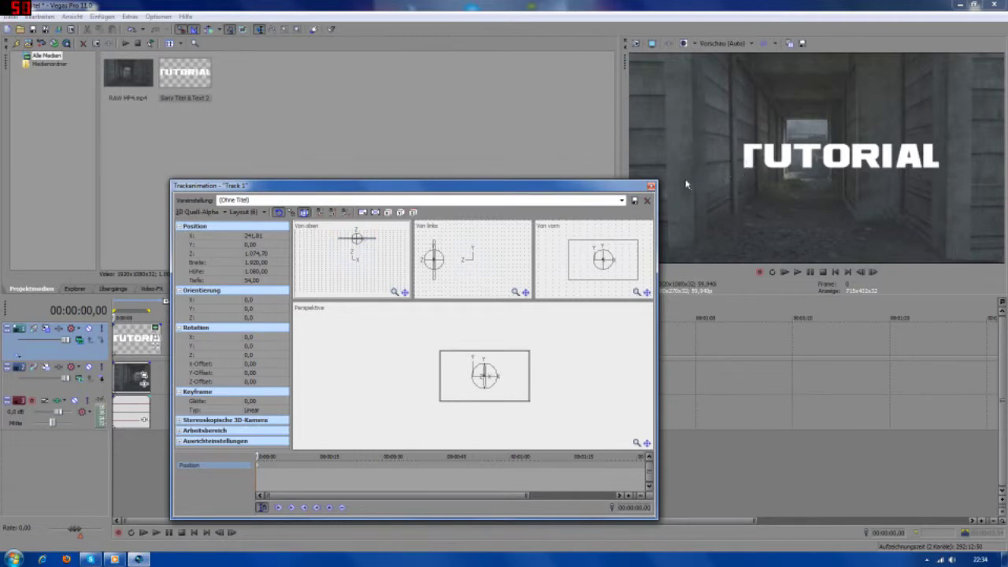
click(650, 186)
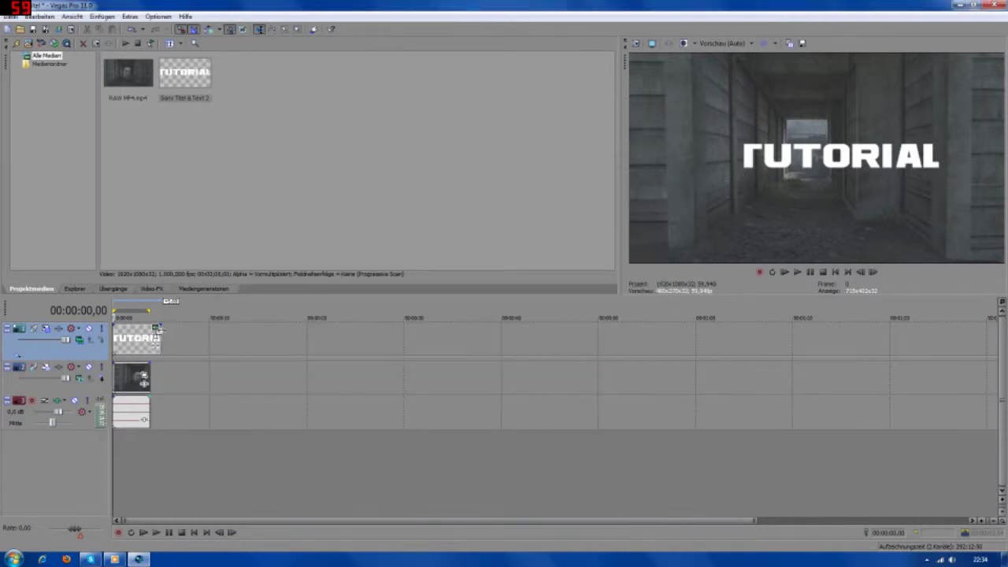
Reduce the font size of the TUTORIAL title text until the whole word shows without being cut off
click(156, 328)
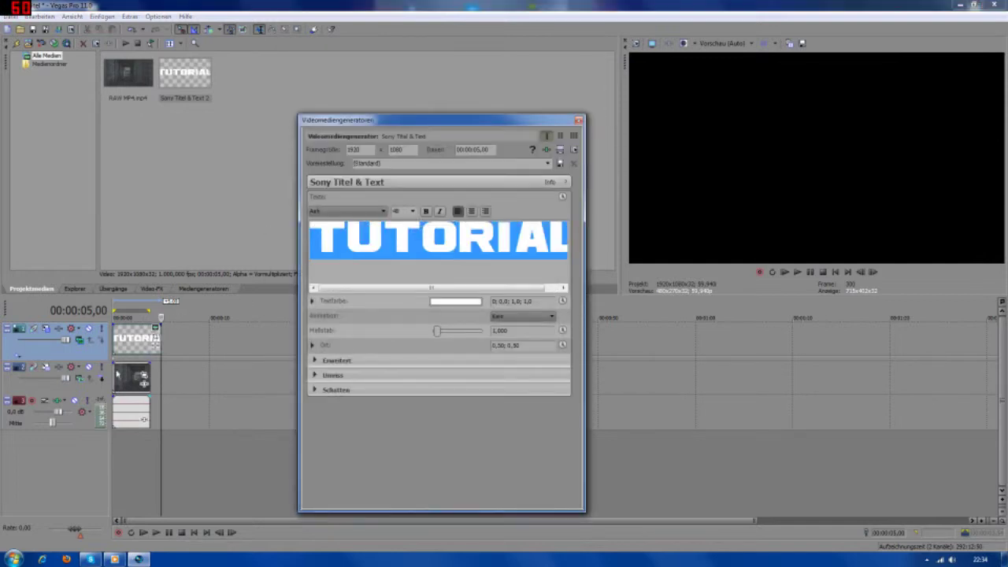
click(116, 376)
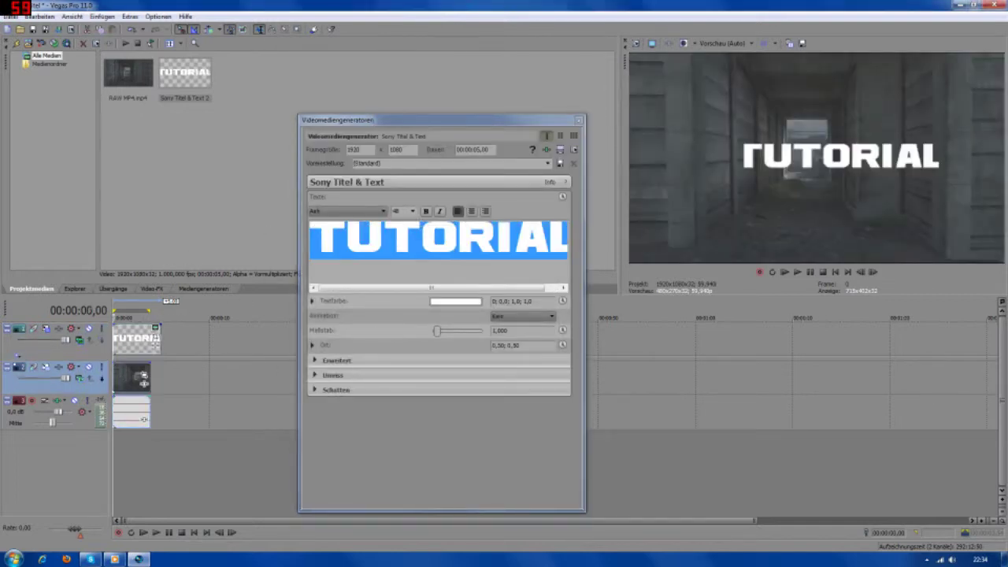
click(411, 212)
click(402, 228)
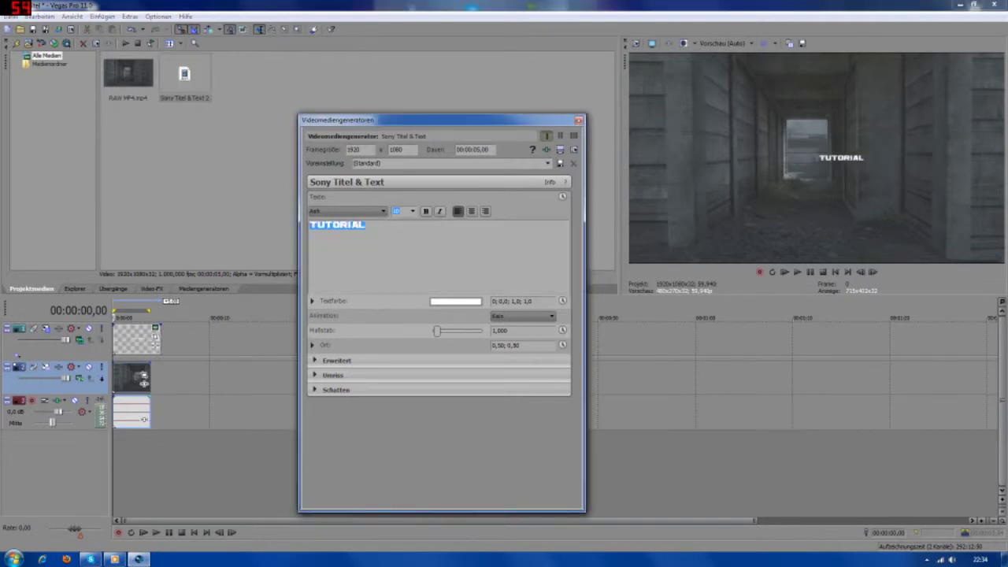
click(412, 211)
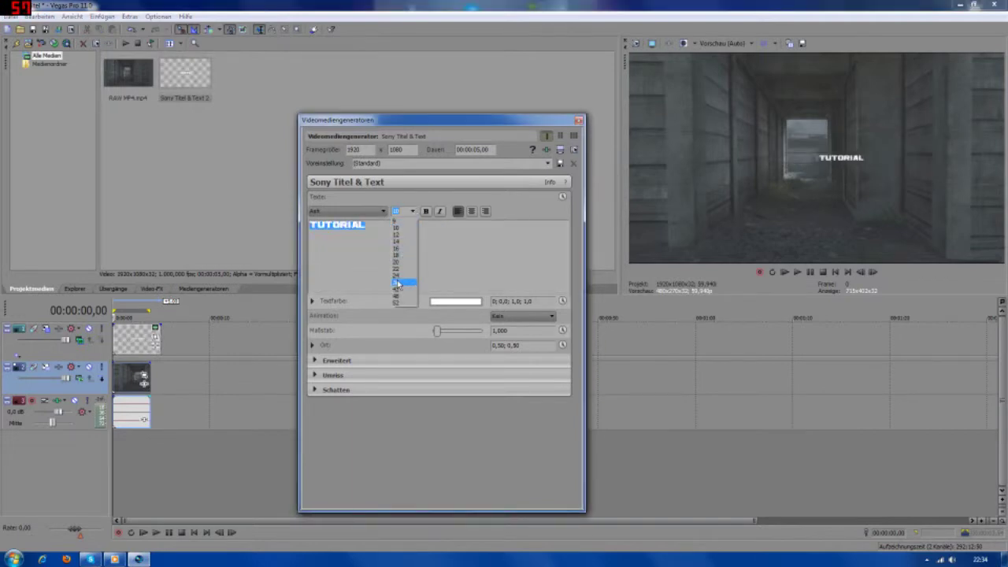
click(398, 283)
click(412, 211)
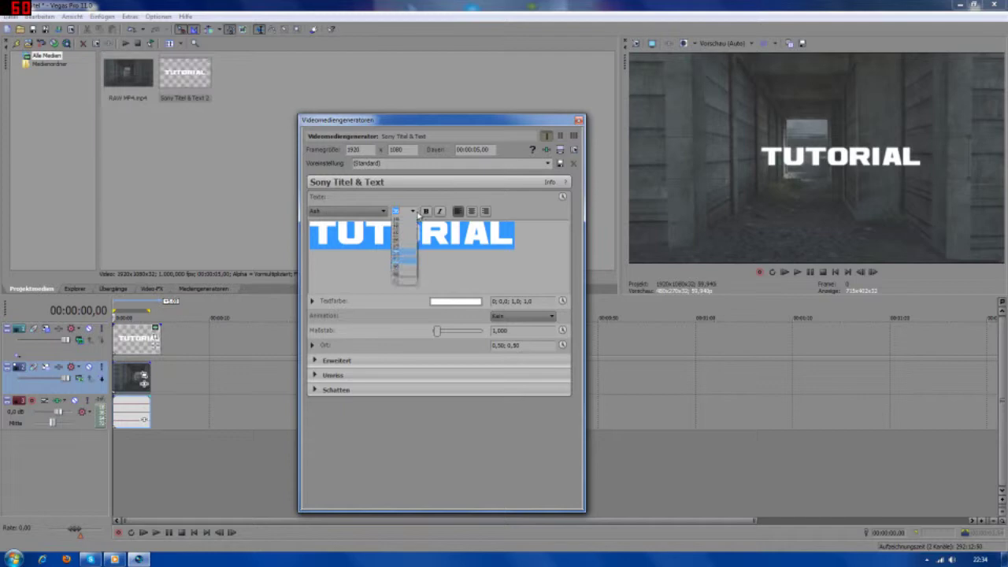
click(403, 293)
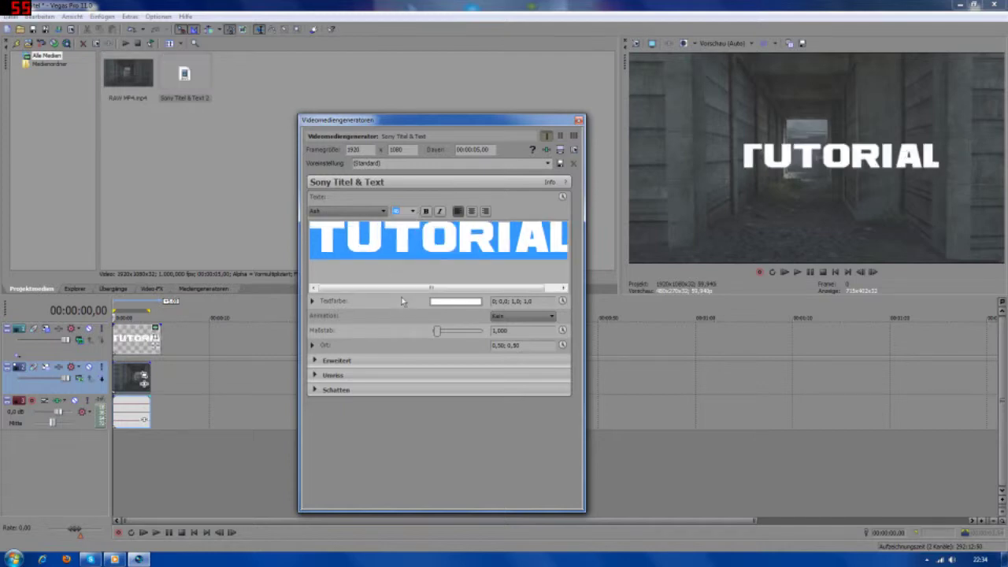
click(412, 211)
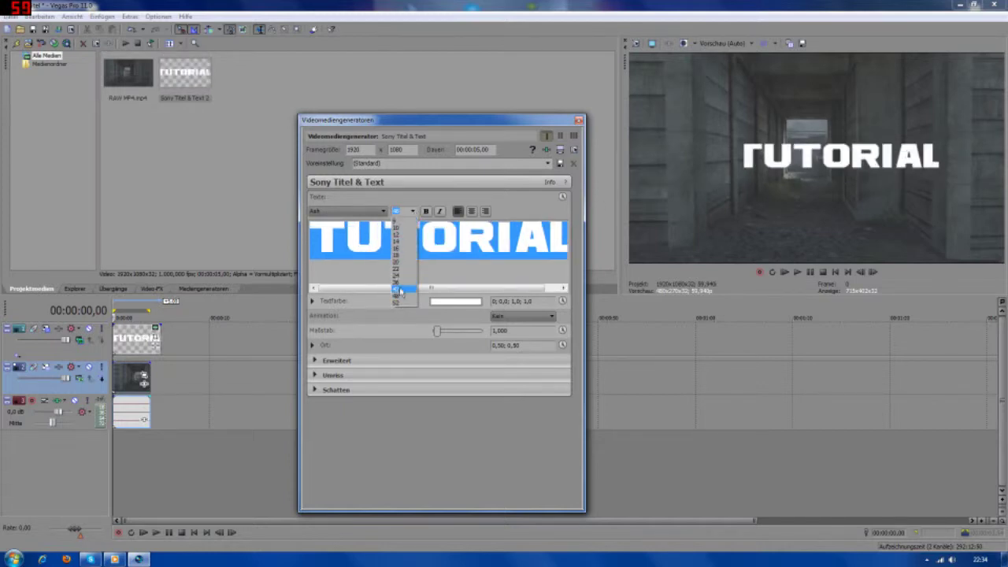
click(403, 284)
click(579, 121)
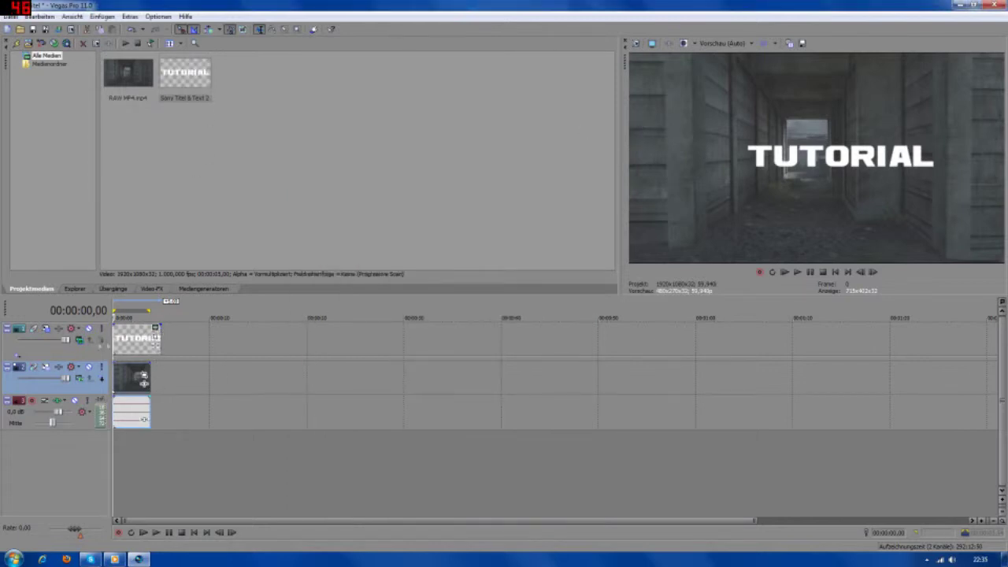
Move the title track deep into the corridor with track motion, to about X -277, Y -682 and Z 5,300
click(58, 329)
scroll(364, 259, down, 2)
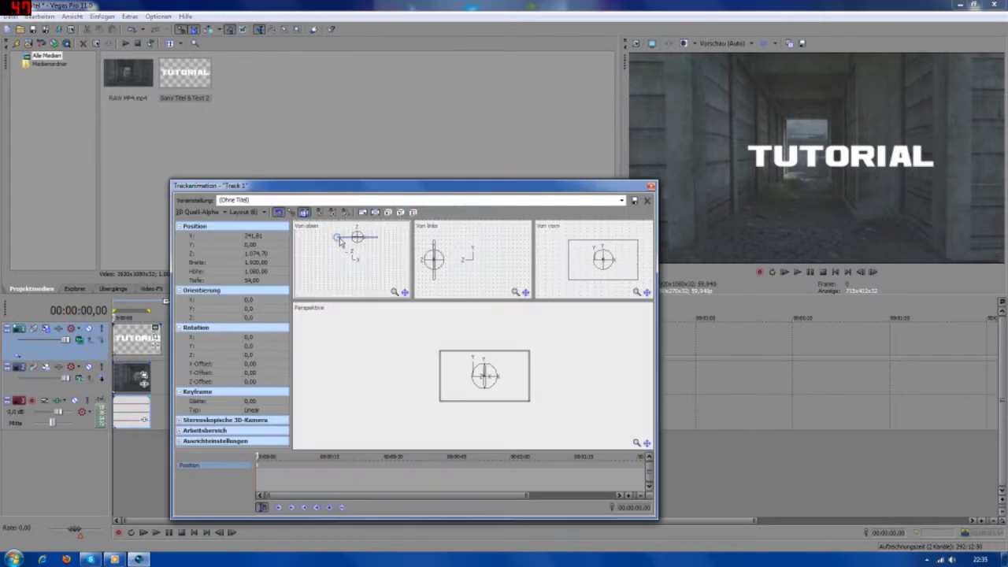
drag(344, 242, 330, 146)
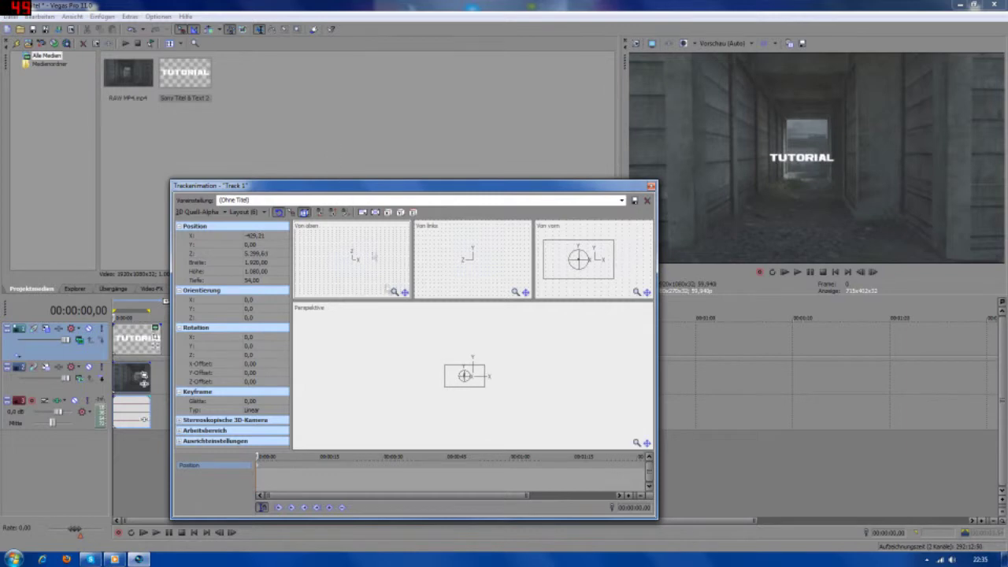
mouse_move(444, 379)
mouse_down()
mouse_move(445, 407)
mouse_move(449, 393)
mouse_up()
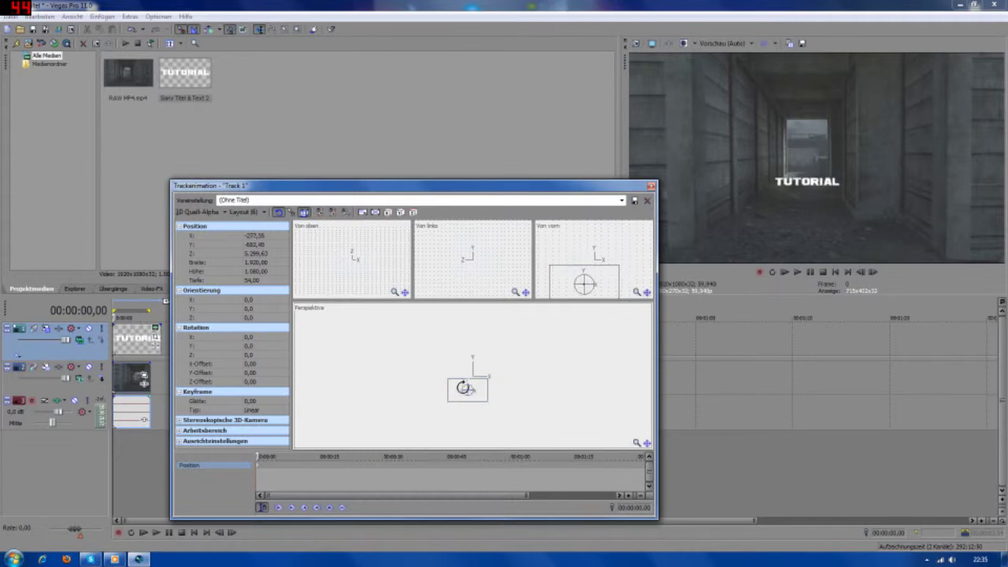
Tilt the title track around its X axis to an orientation of about -59 degrees
scroll(464, 387, up, 5)
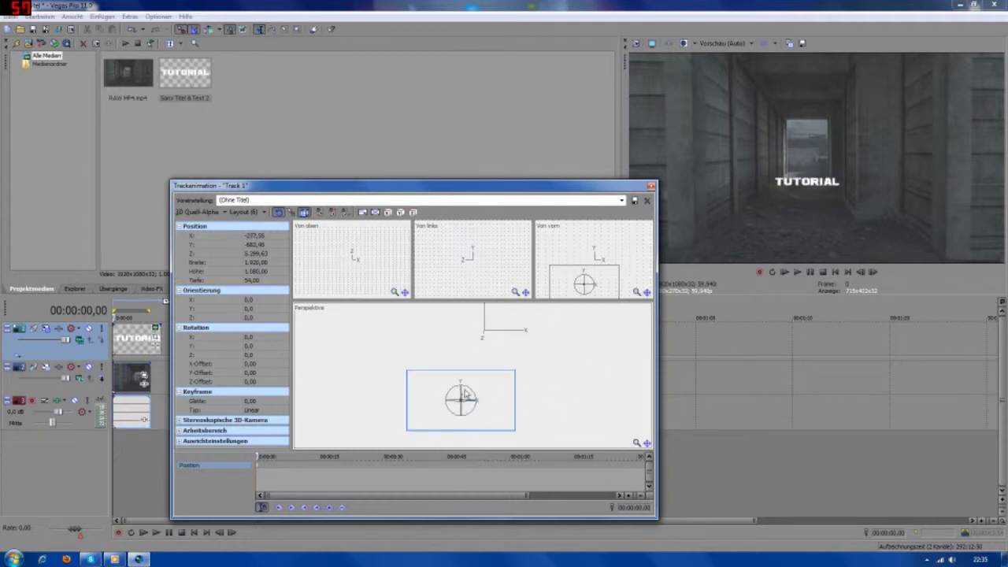
mouse_move(464, 392)
mouse_down()
mouse_move(461, 402)
mouse_move(464, 376)
mouse_up()
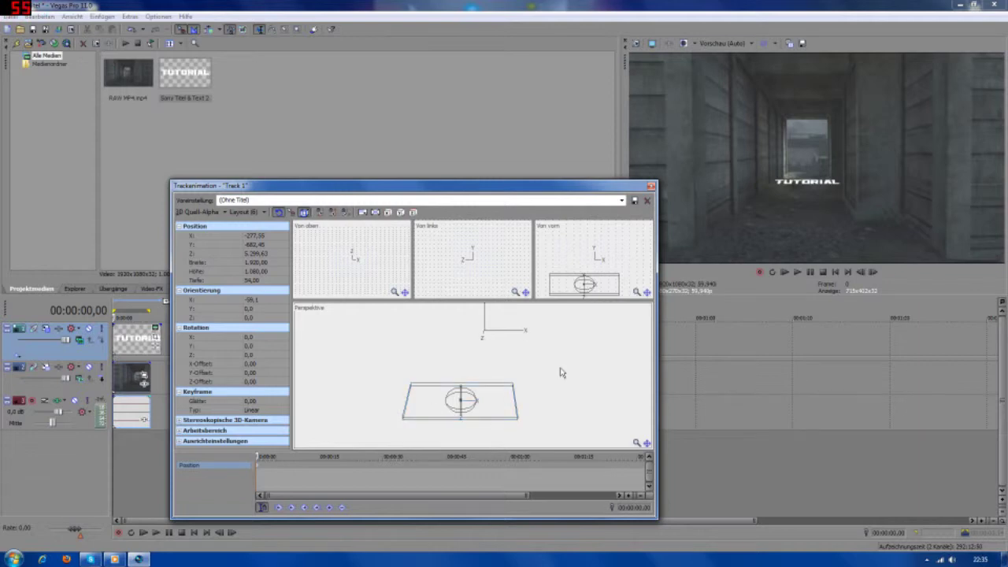
scroll(560, 371, down, 3)
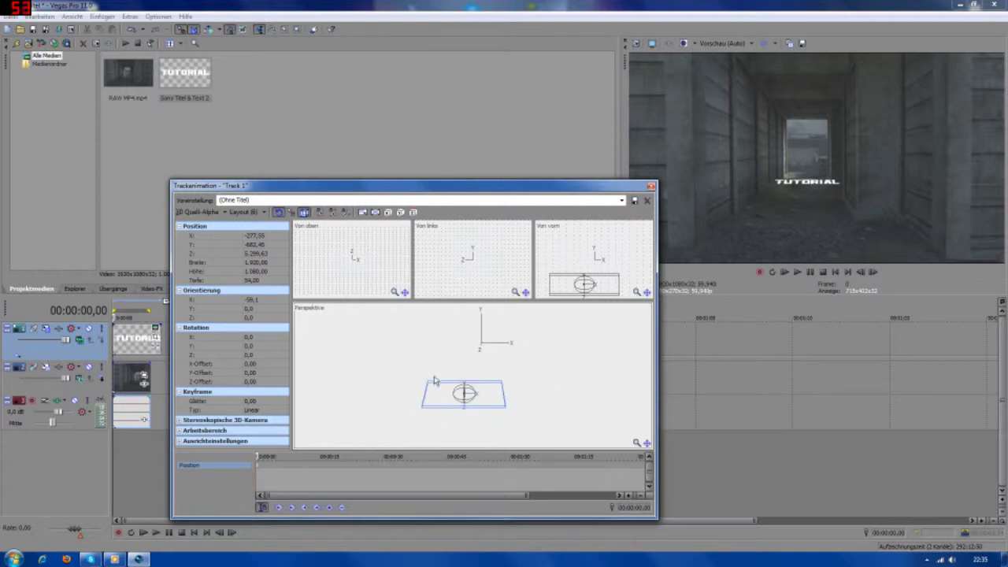
Push the title track farther back in the top view, to about X -229 and Z 6,118
scroll(342, 258, down, 6)
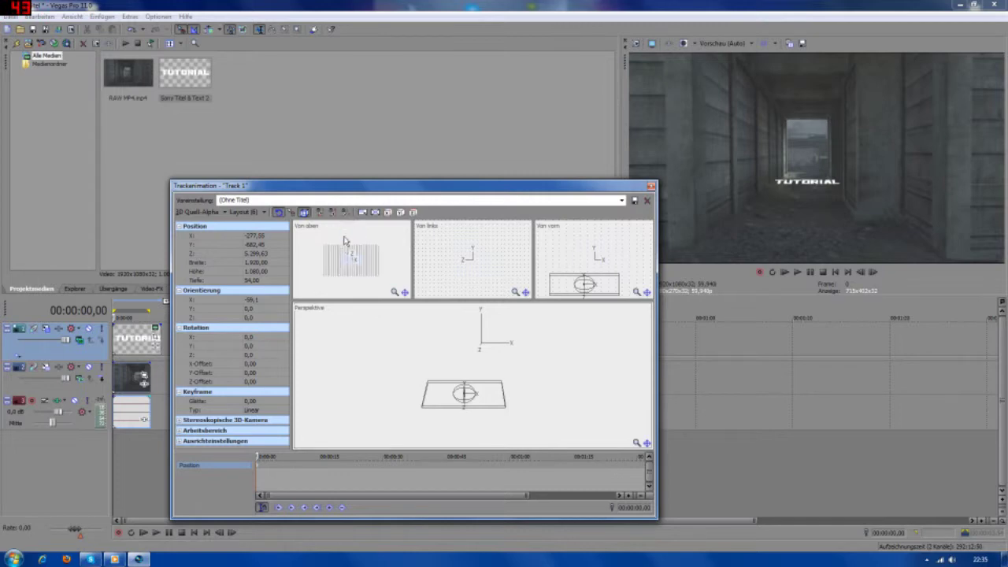
drag(346, 238, 339, 299)
scroll(363, 232, up, 2)
scroll(381, 263, up, 2)
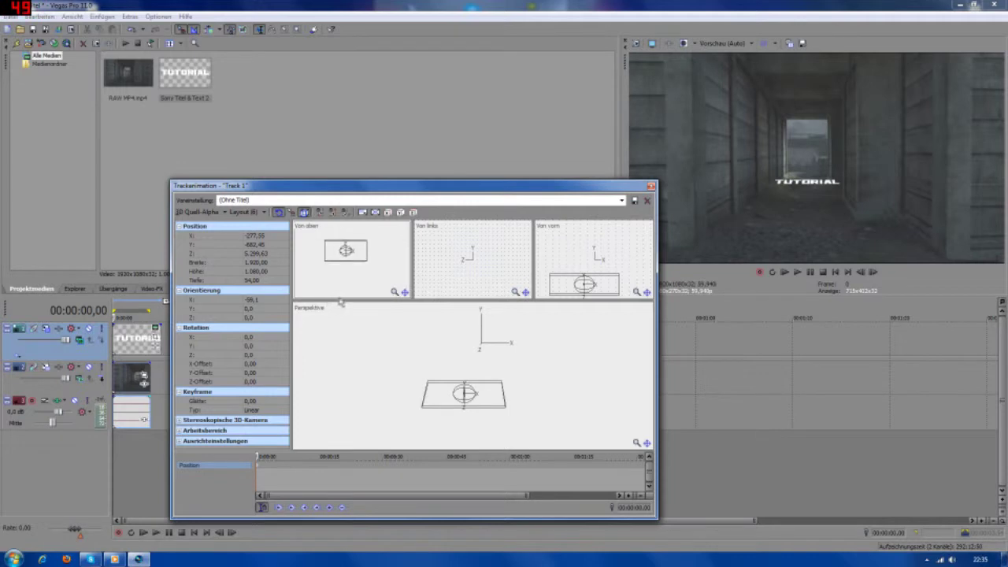
mouse_move(333, 252)
mouse_down()
mouse_move(336, 264)
mouse_move(334, 234)
mouse_up()
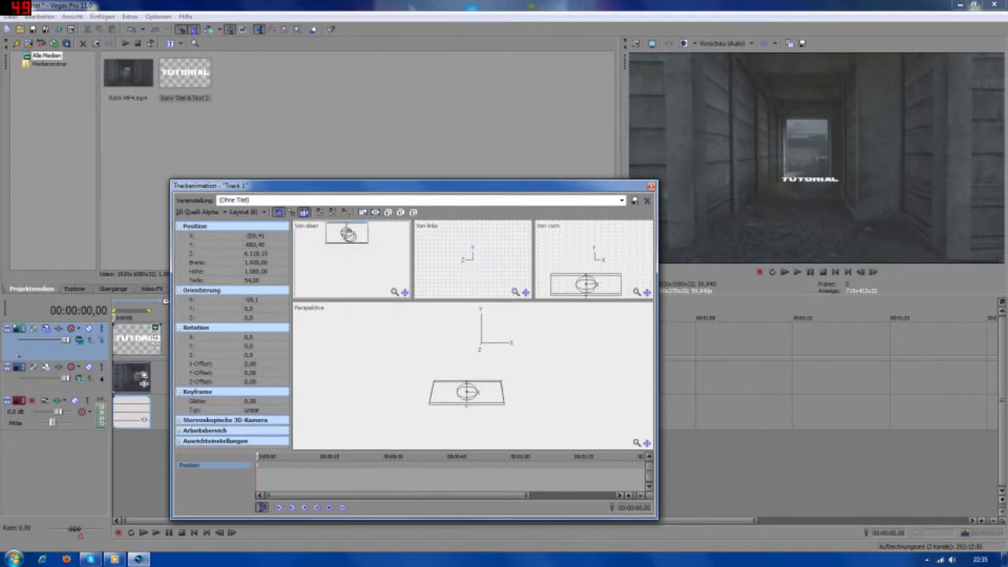
Rotate the title nearly upright, about -4 degrees in X, and place it at about X -215 and Y -143
click(447, 401)
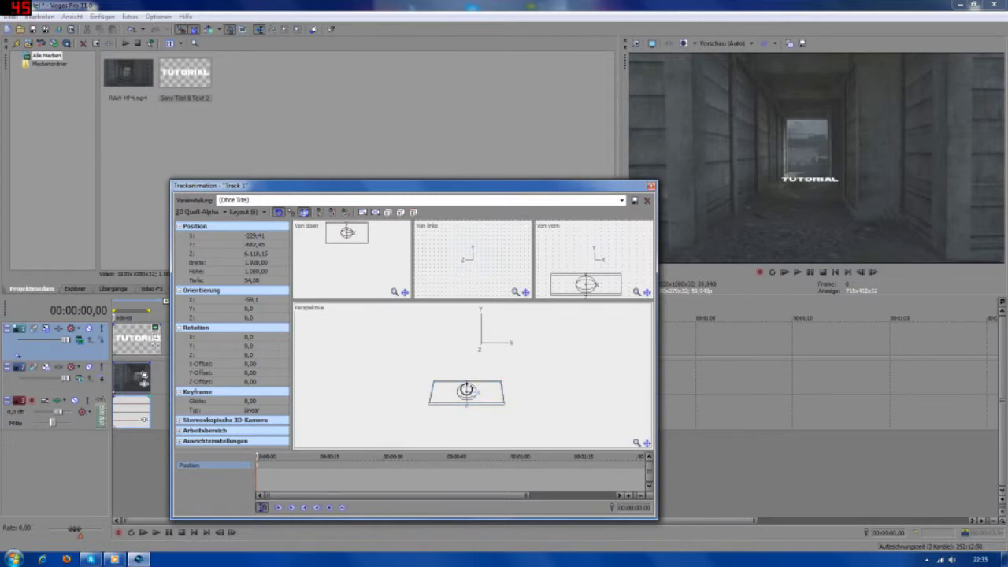
drag(464, 388, 411, 363)
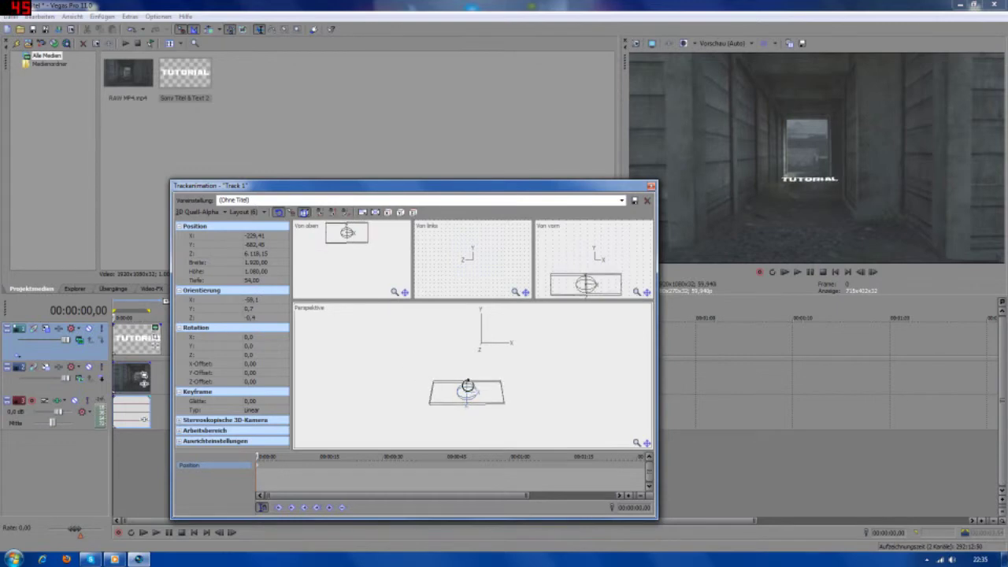
drag(467, 386, 445, 395)
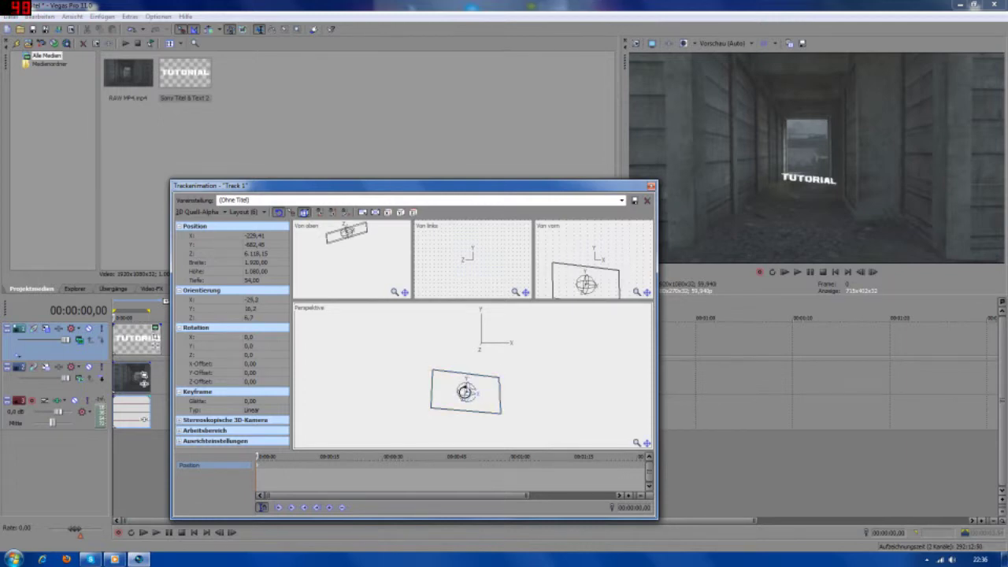
drag(464, 391, 445, 370)
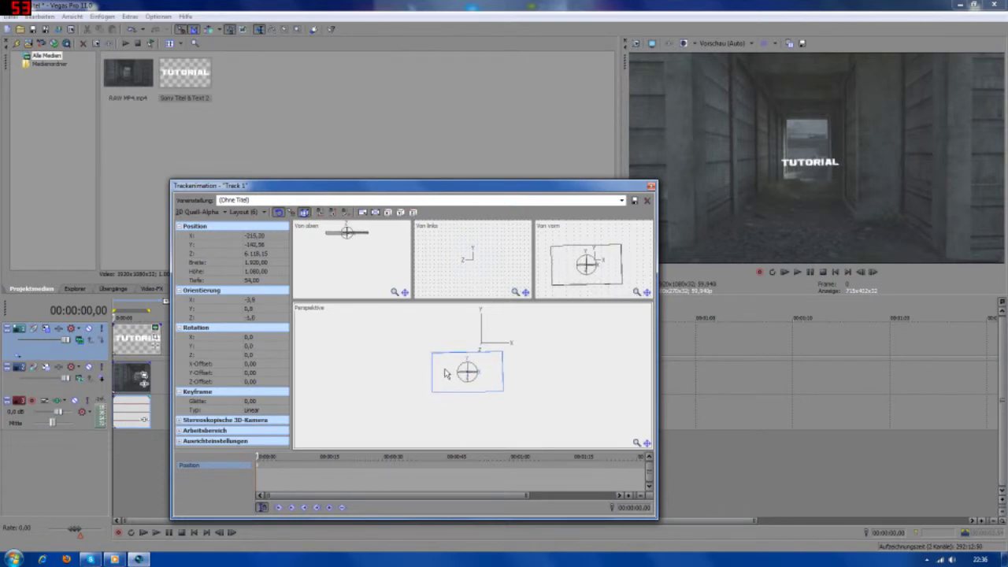
Animate the title flying past the camera by moving it to about X -23 and Z -1,128 at 00:00:01,59
click(796, 272)
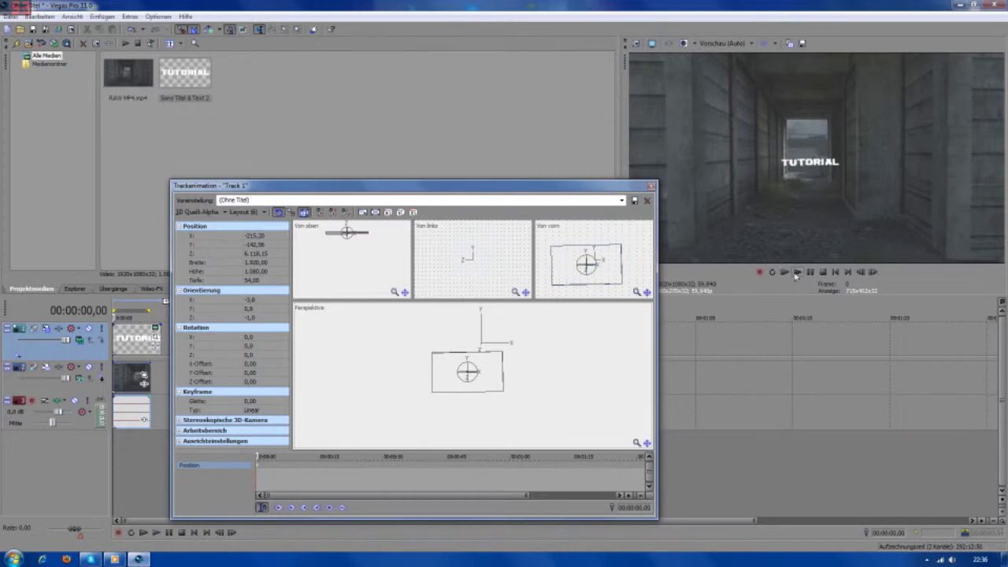
click(844, 273)
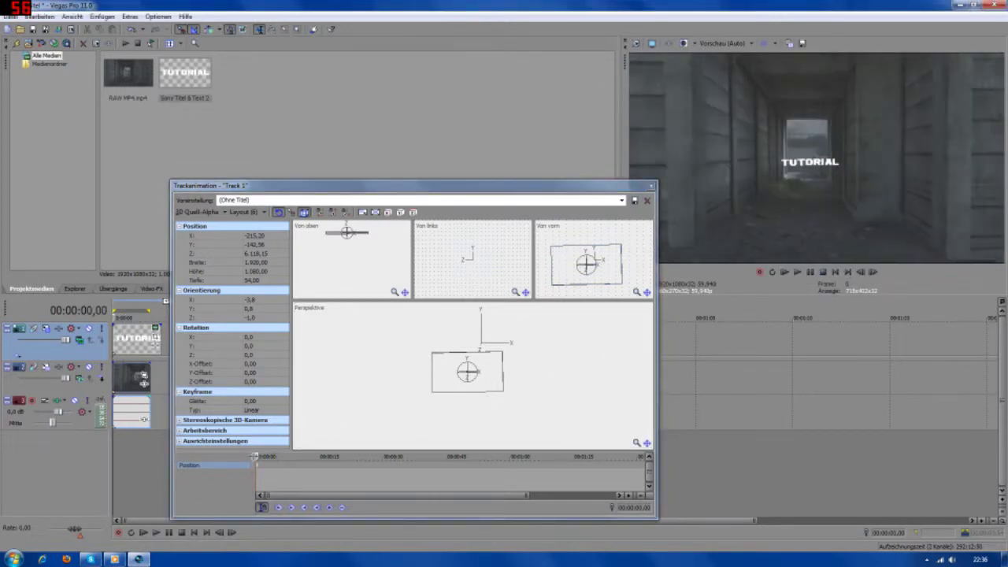
drag(255, 456, 270, 456)
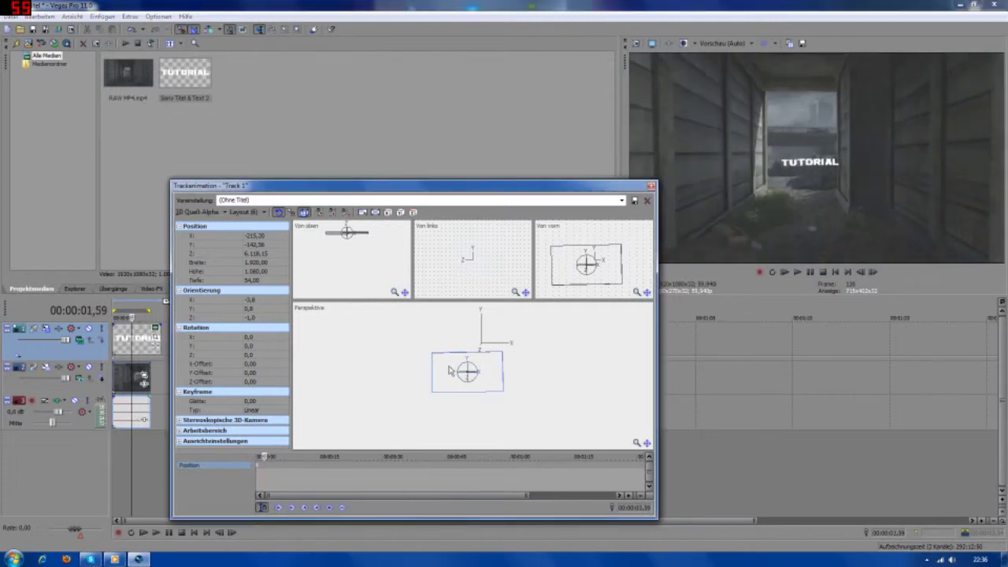
drag(332, 238, 336, 397)
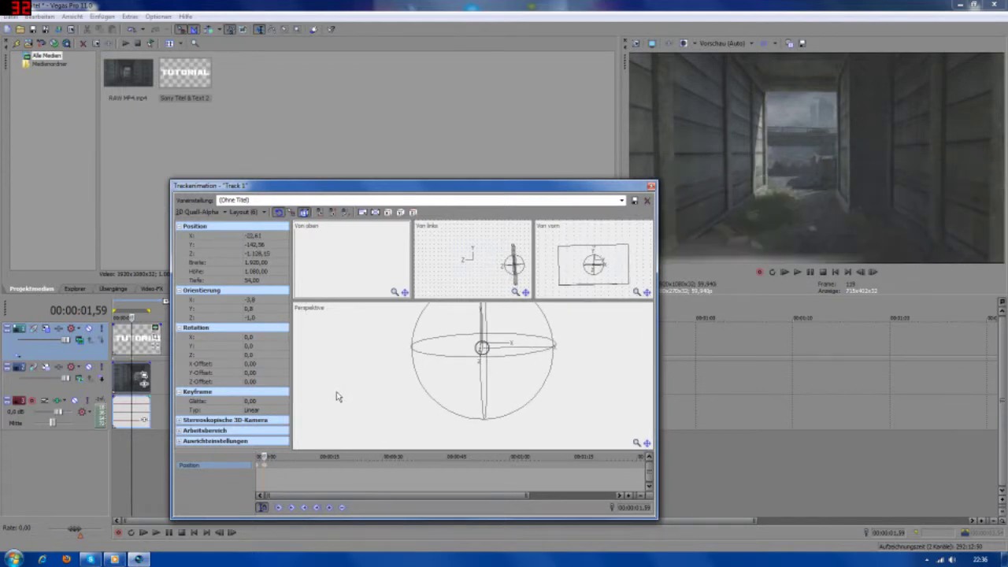
click(650, 188)
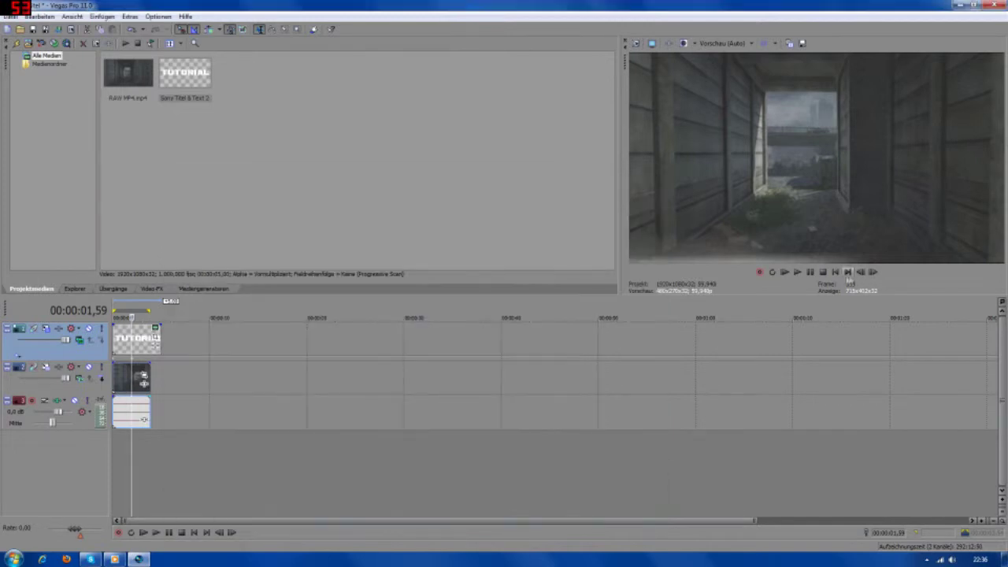
Play back the title animation from the project start, then return to the first frame
click(797, 272)
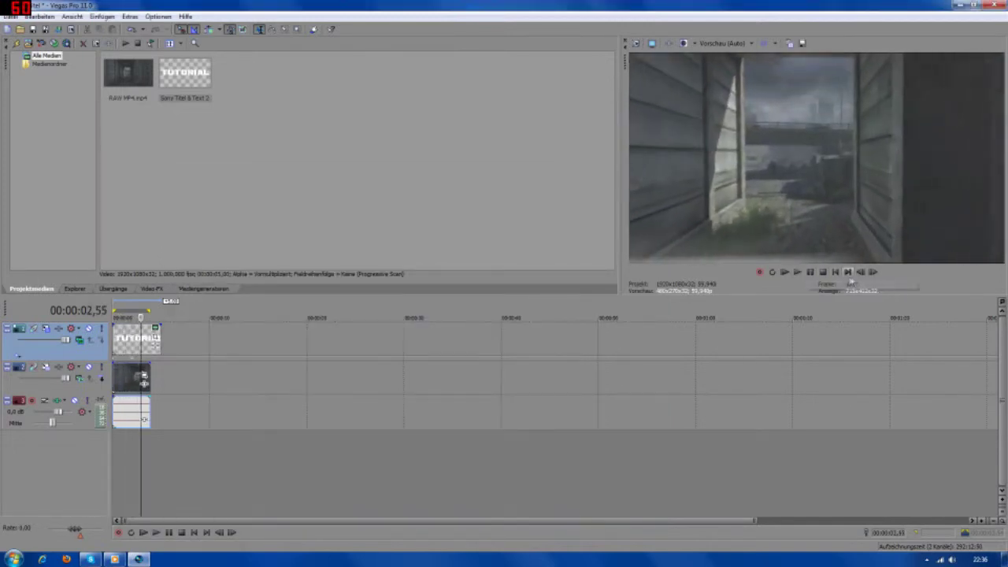
click(796, 271)
click(834, 272)
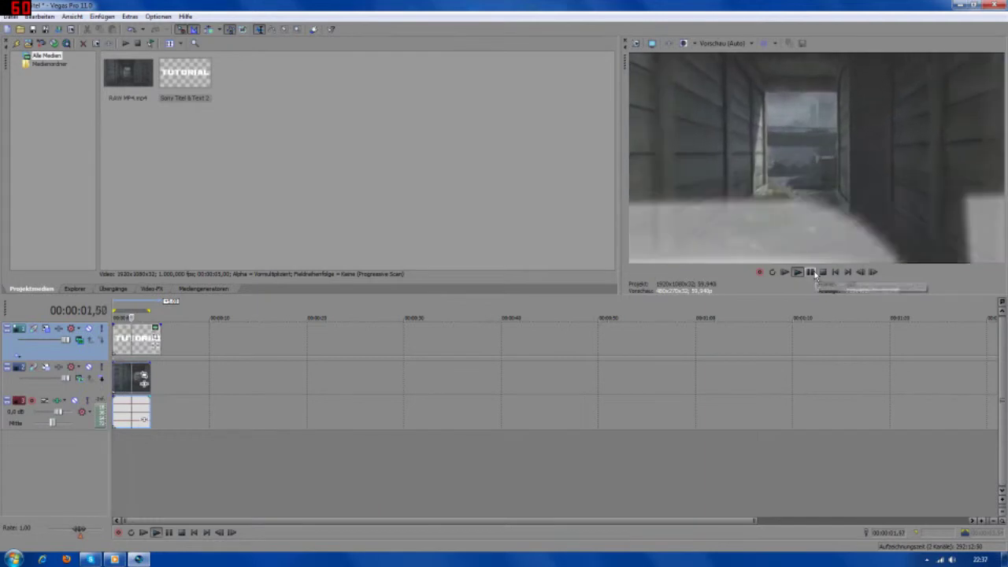
click(811, 272)
click(835, 272)
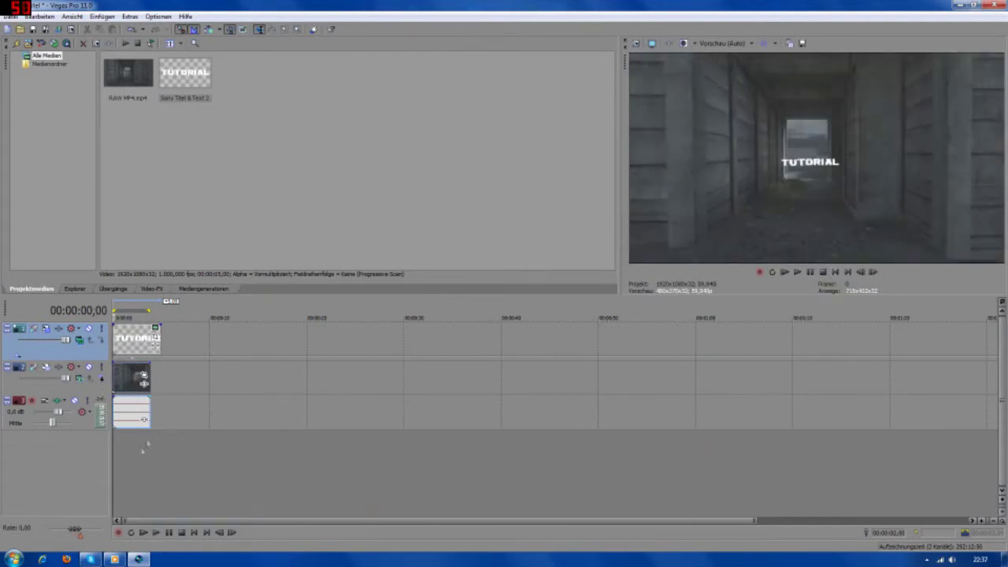
Add a new video track above the TUTORIAL title and set its compositing mode to 3D Quell-Alpha
right_click(127, 452)
click(173, 481)
click(81, 340)
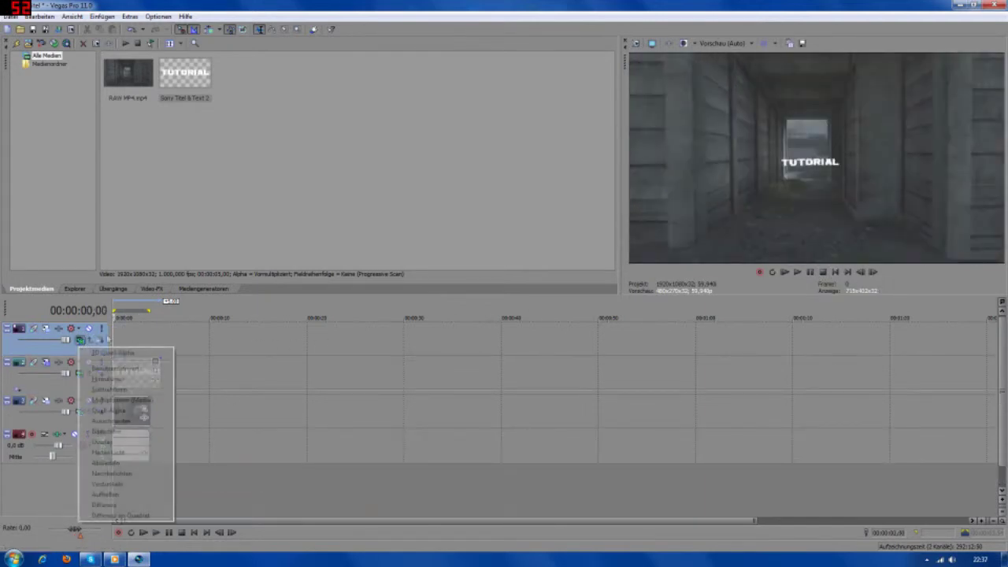
click(126, 353)
Insert a Sony Titel & Text event at the start of the new track with the text "Danke"
right_click(127, 340)
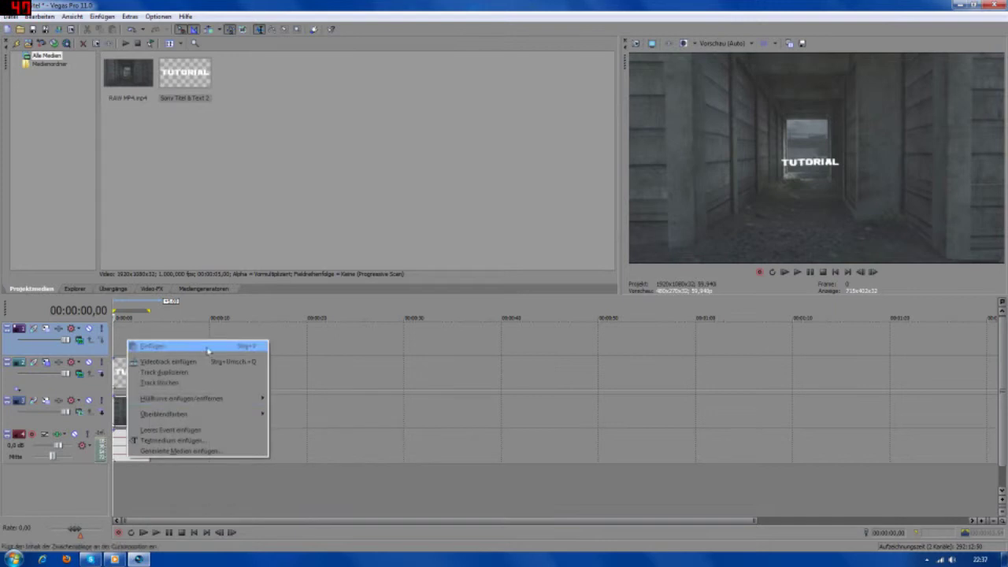
click(165, 440)
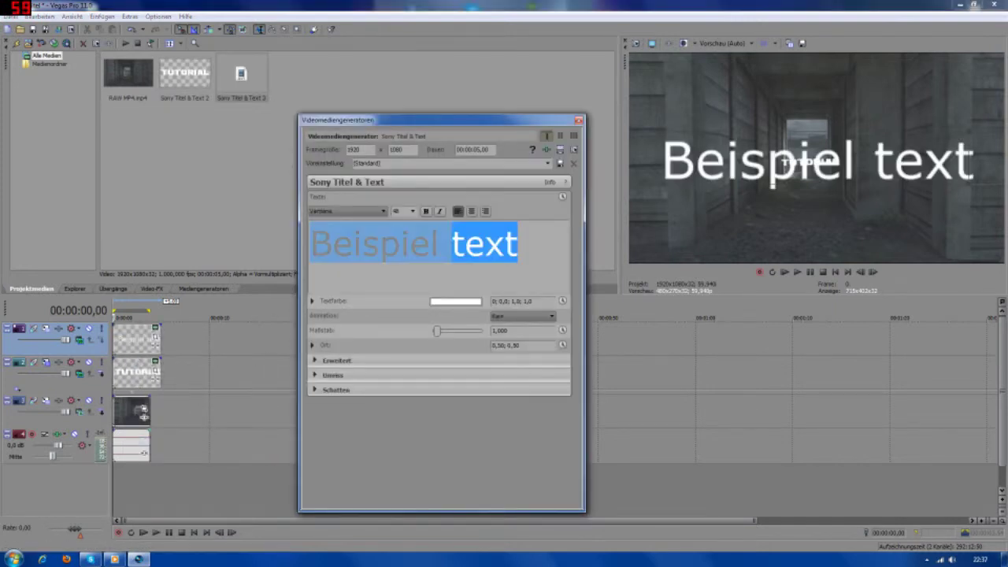
text(Dan)
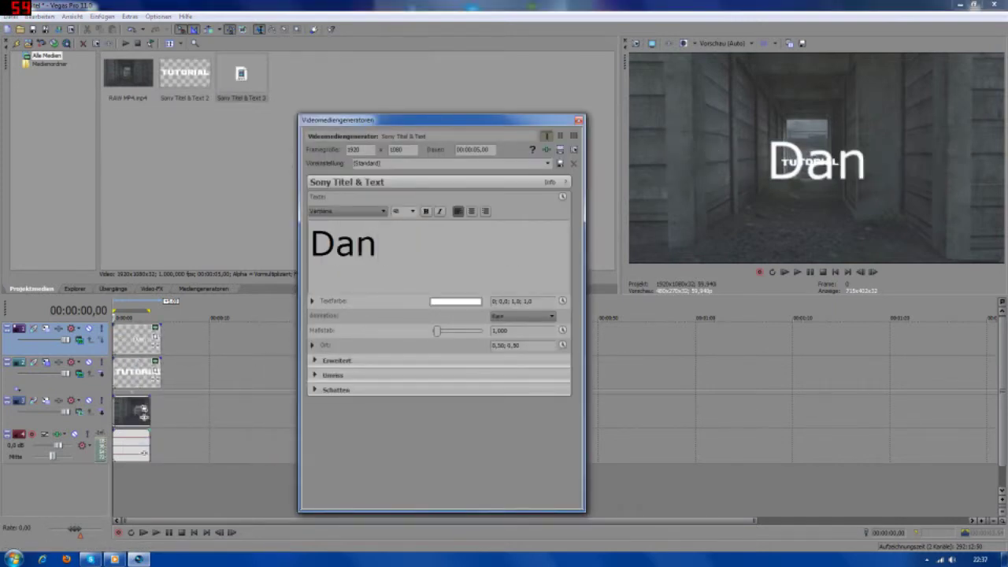
text(ke)
Set the Danke text to the Simplified Arabic font and shift its location slightly to about 0,47; 0,50
click(383, 211)
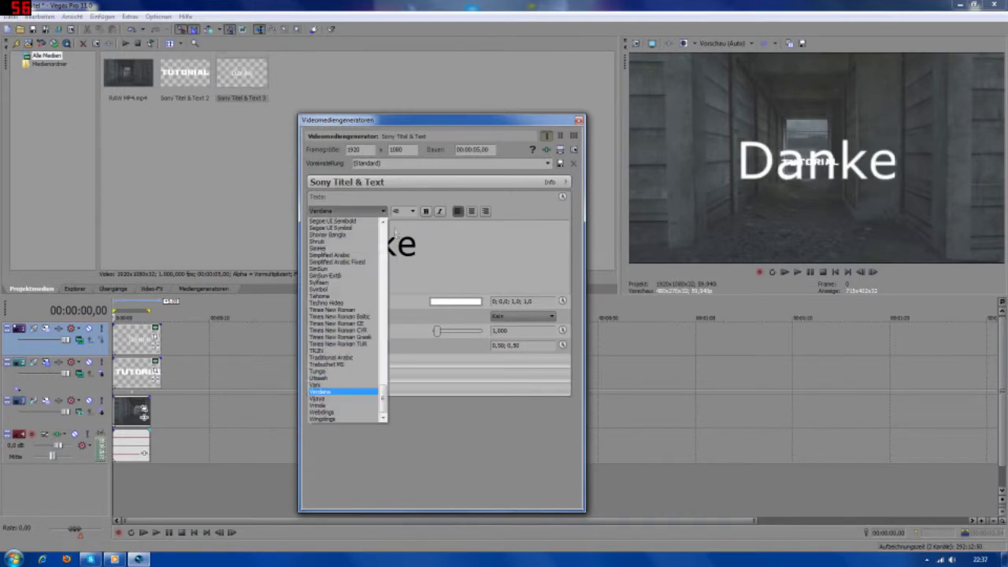
click(353, 251)
double_click(353, 247)
click(354, 211)
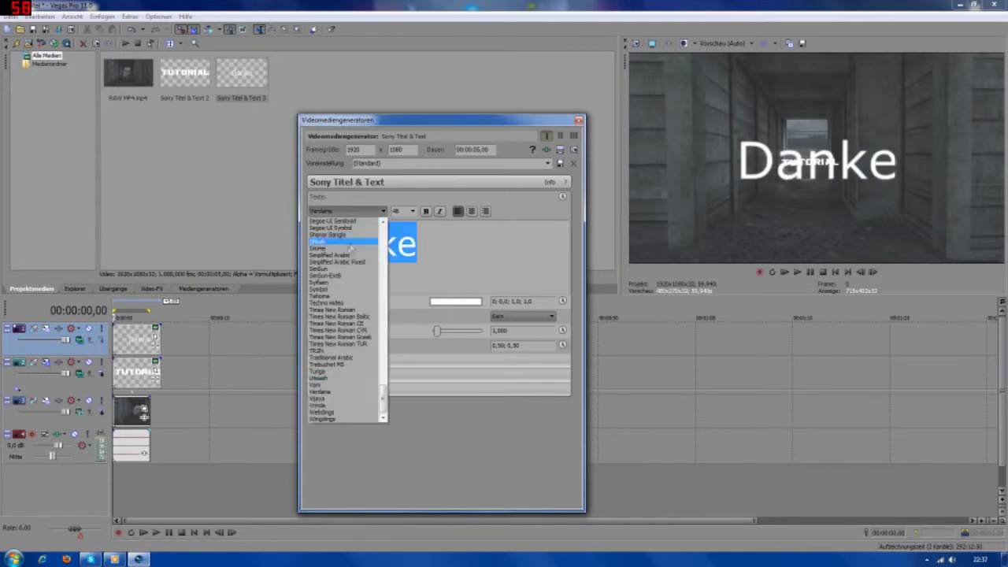
click(346, 255)
drag(801, 158, 791, 164)
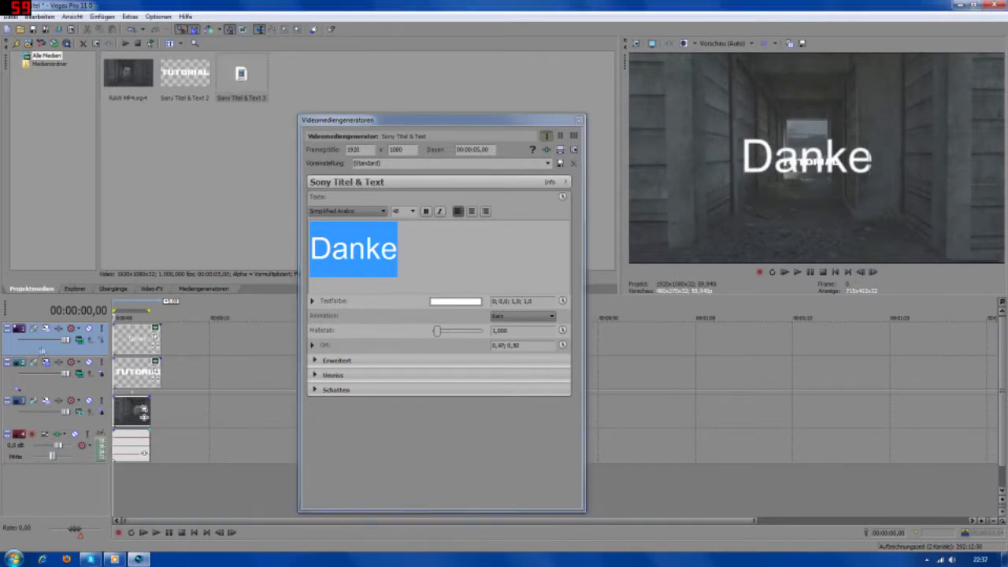
Push the Danke track back in track motion and raise it, to about X -193, Y 188 and Z 4,752
click(45, 328)
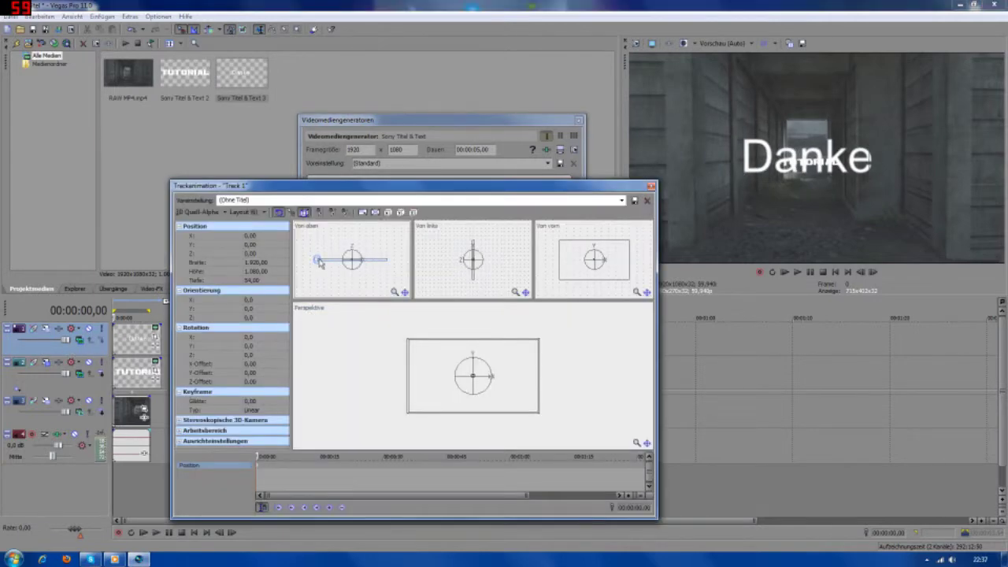
drag(327, 264, 319, 95)
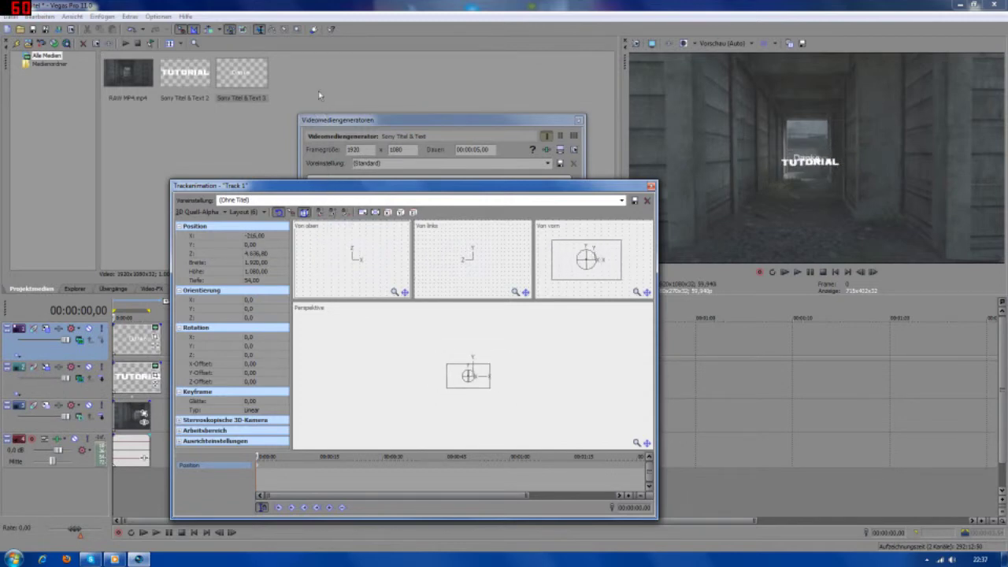
mouse_move(448, 371)
mouse_down()
mouse_move(453, 383)
mouse_move(454, 371)
mouse_up()
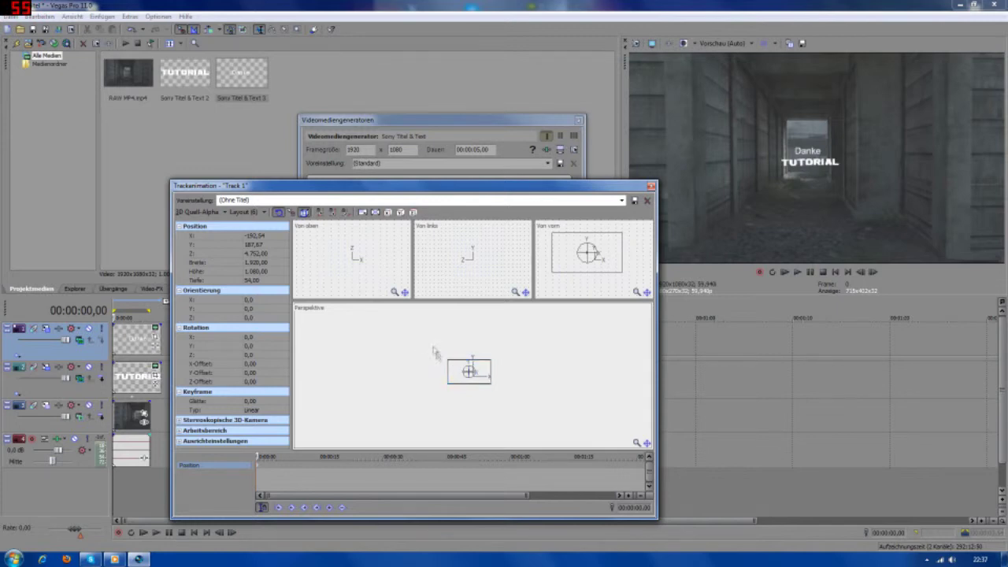
Enlarge the Danke track to about 2,332 x 1,777 and place it at about X -216, Y 284 and Z 6,922
mouse_move(436, 354)
mouse_down()
mouse_move(429, 332)
mouse_move(446, 362)
mouse_up()
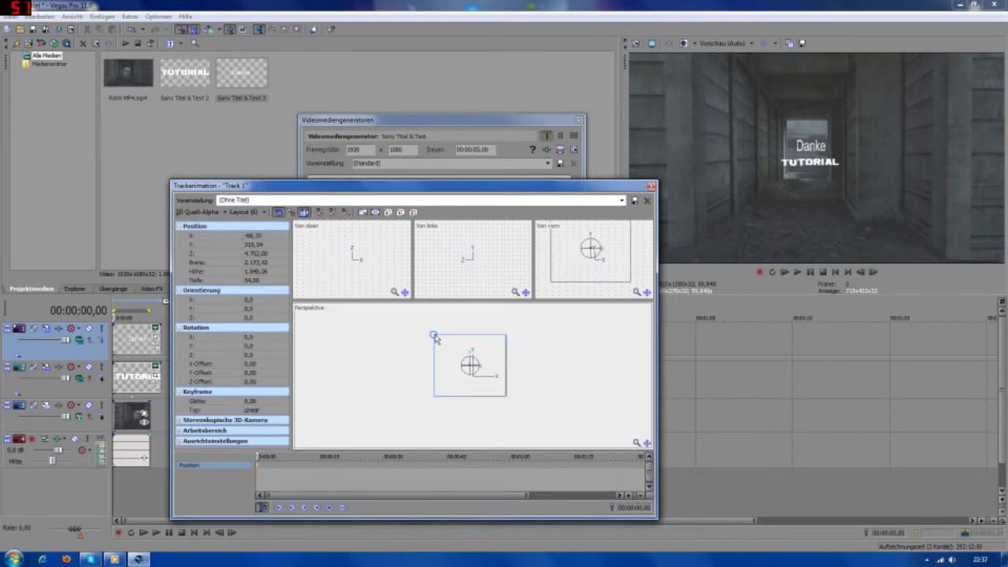
mouse_move(435, 337)
mouse_down()
mouse_move(433, 314)
mouse_move(430, 341)
mouse_up()
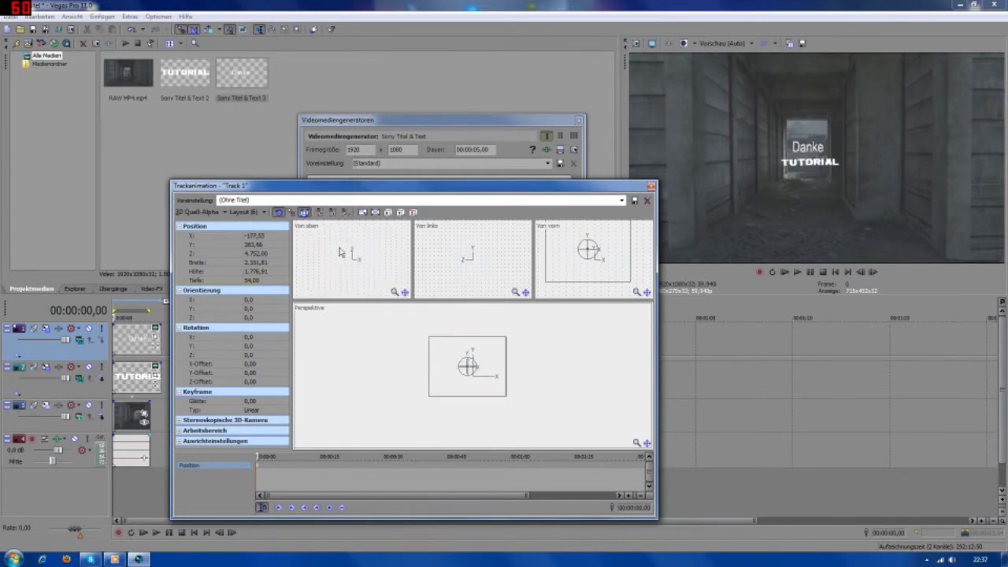
drag(340, 252, 336, 186)
Play back both titles over the corridor clip, then return to the first frame
click(797, 271)
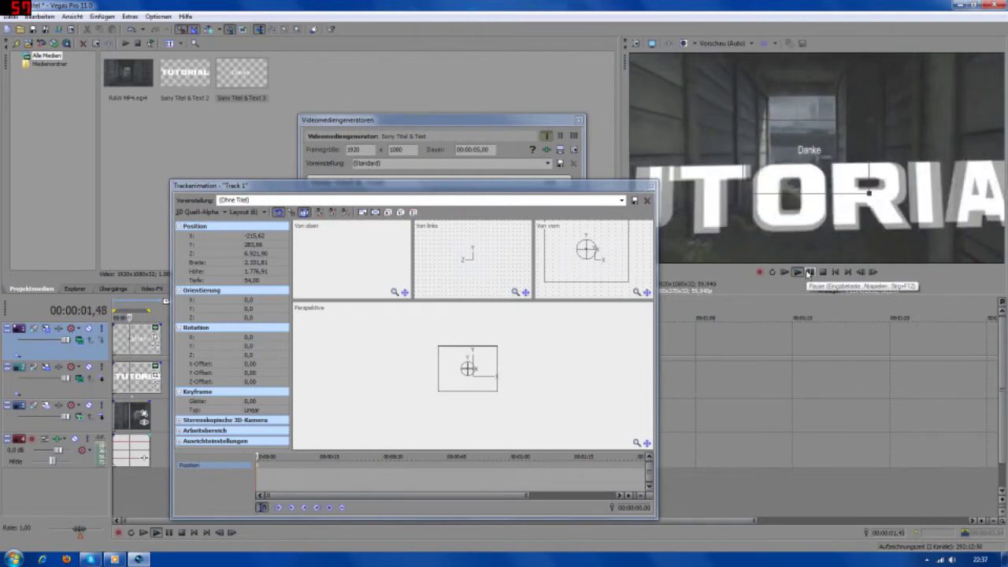
click(808, 272)
click(835, 272)
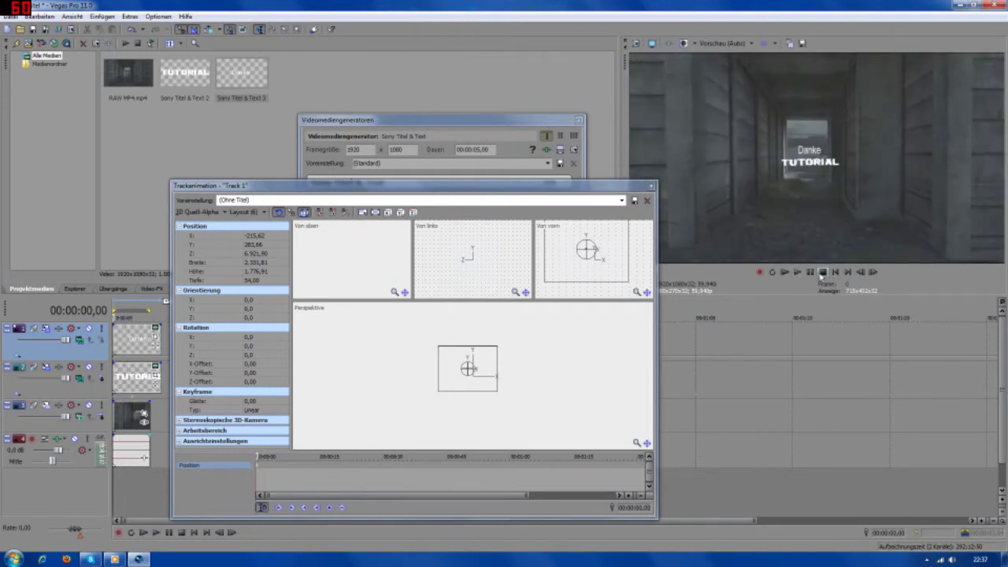
Animate Danke flying past the camera by moving its track to about X 47 and Z -862 at 00:00:02,58
click(797, 272)
click(260, 456)
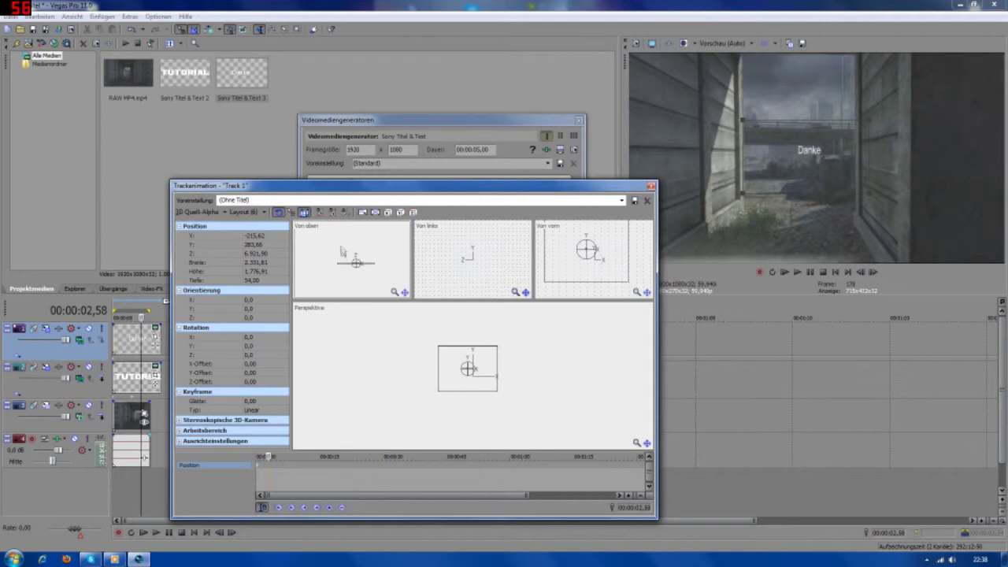
drag(348, 270, 351, 394)
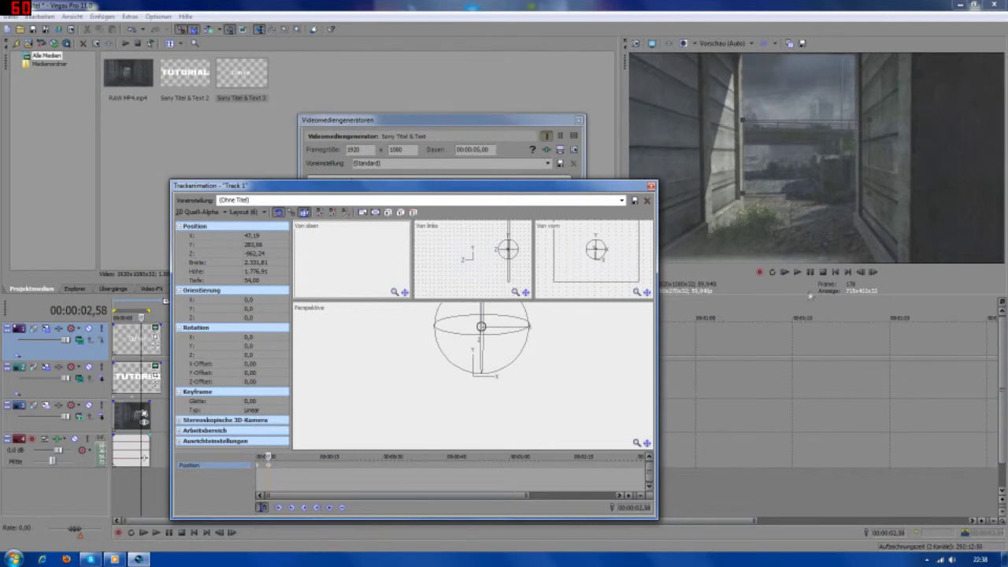
Play back the Danke animation from the project start and close the track motion and media generator windows
click(834, 271)
click(796, 272)
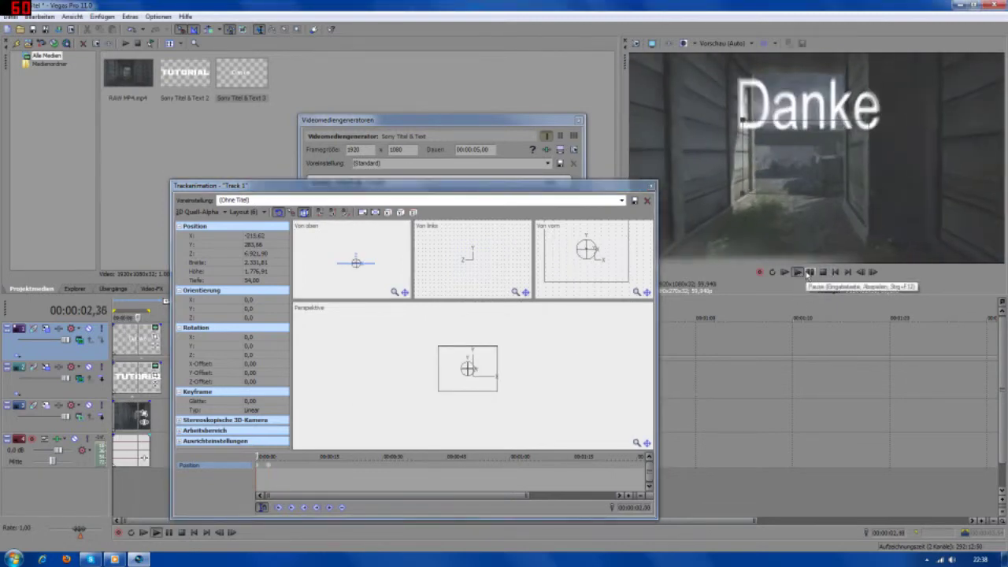
click(650, 185)
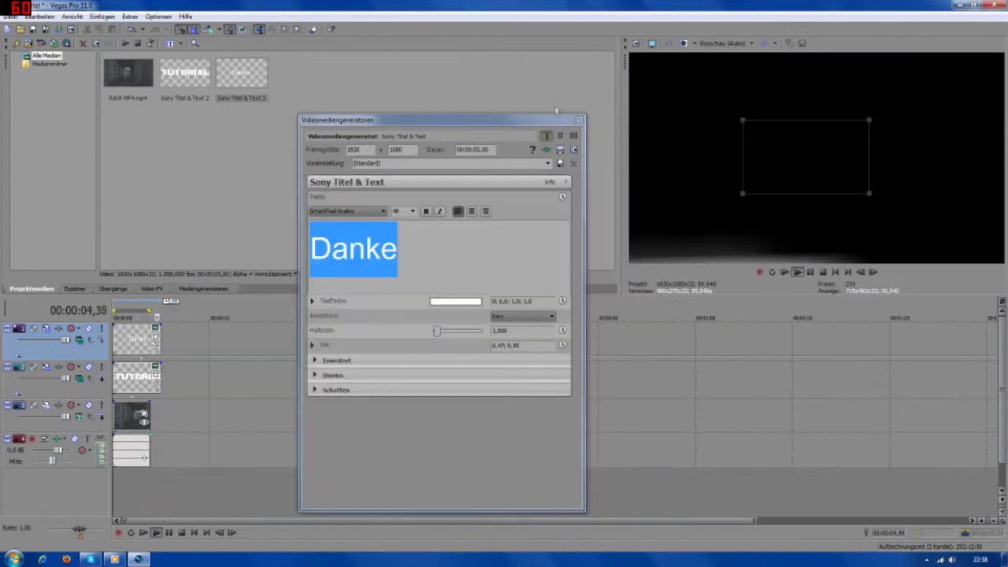
drag(528, 125, 406, 128)
click(457, 127)
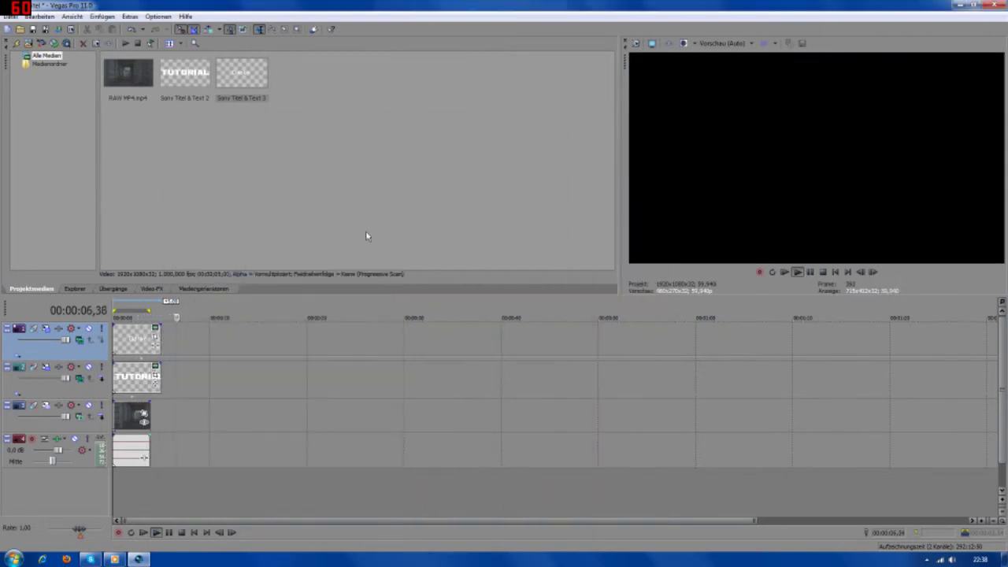
click(797, 271)
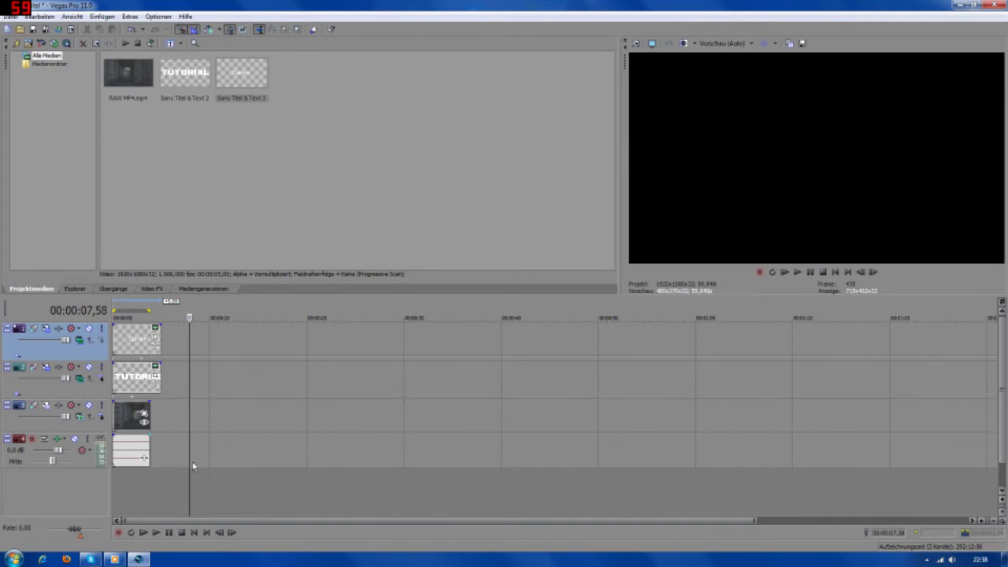
Trim the TUTORIAL and Danke title events so they both end with the corridor clip
drag(189, 465, 136, 465)
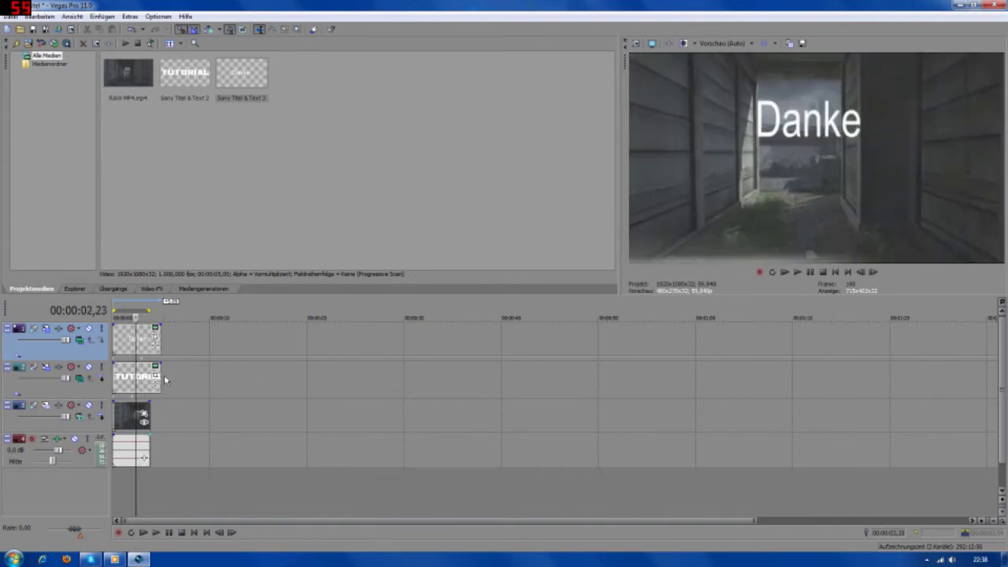
drag(156, 376, 149, 349)
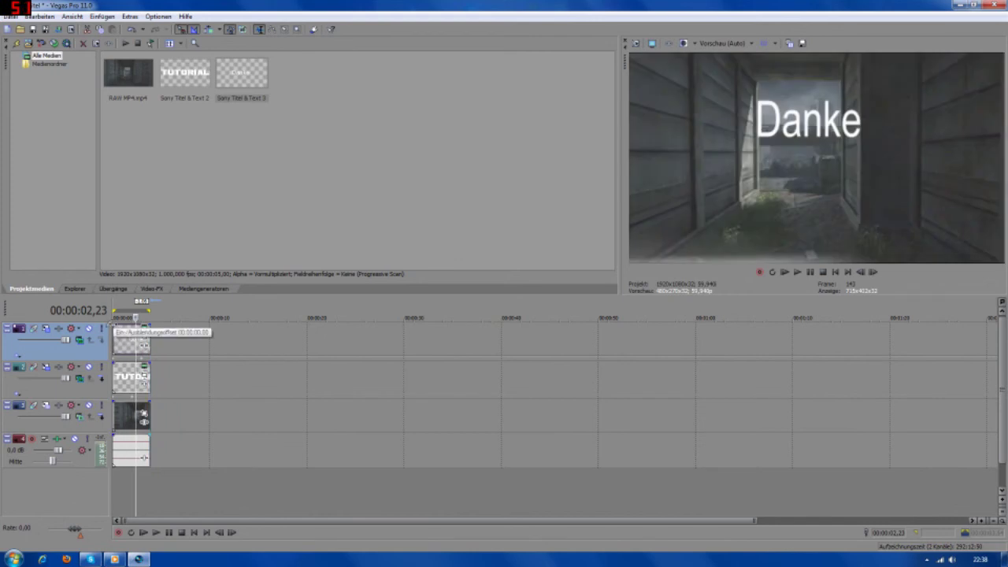